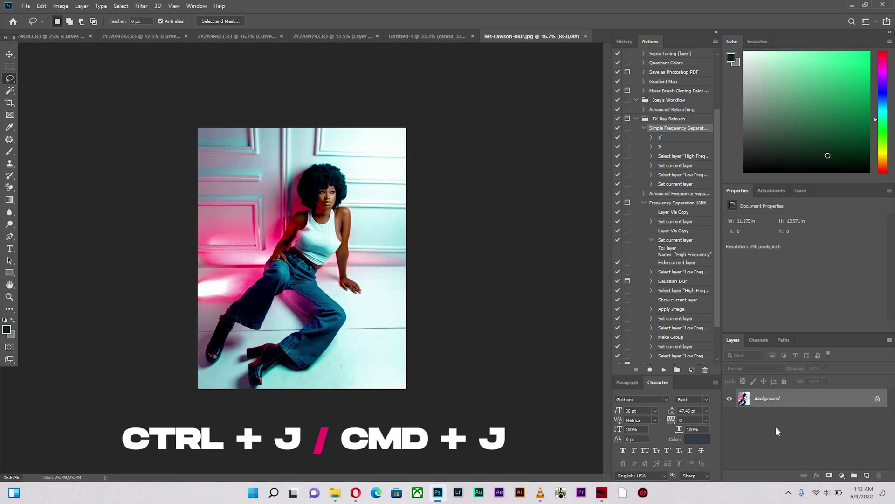
- Duplicate the Background into Layer 1 and give it a 0°, 127-pixel Motion Blur
{"action": "key", "text": "ctrl+j"}
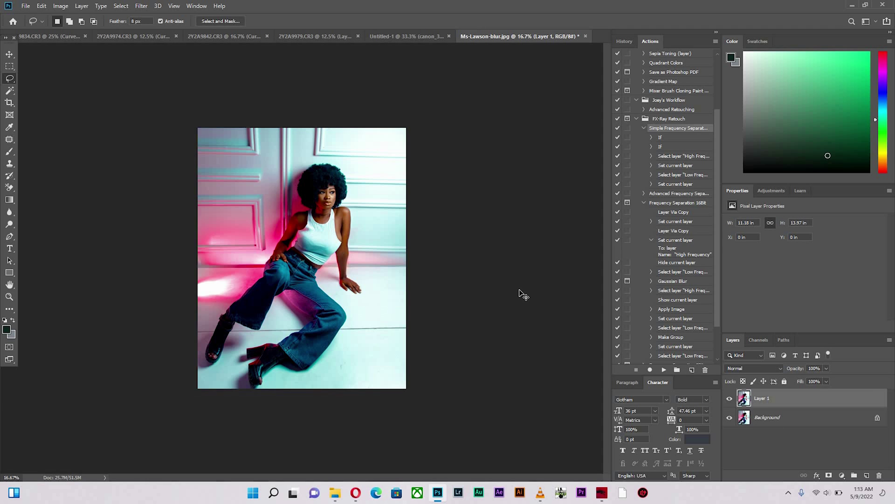
{"action": "key", "text": "ctrl+plus"}
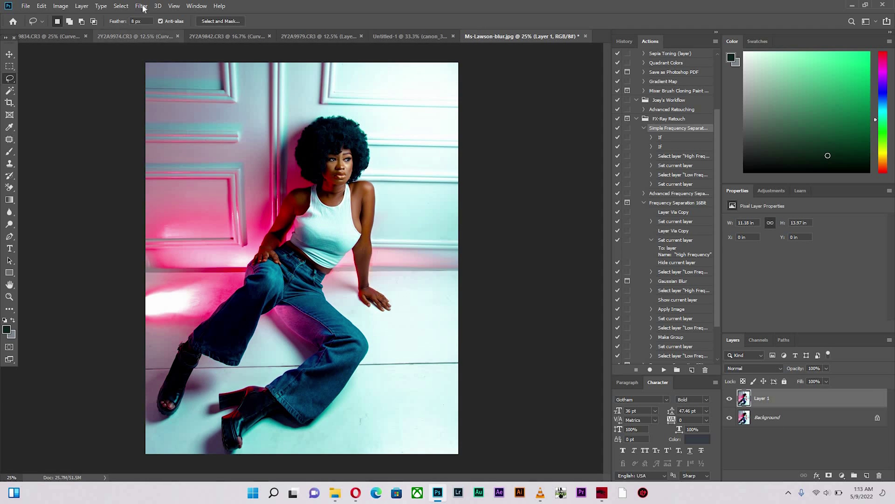
{"action": "left_click", "coordinate": [141, 6]}
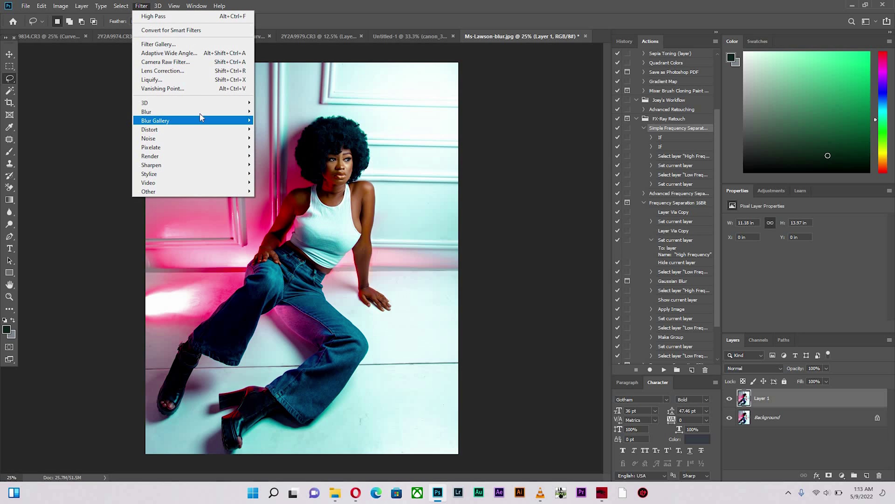
{"action": "mouse_move", "coordinate": [164, 112]}
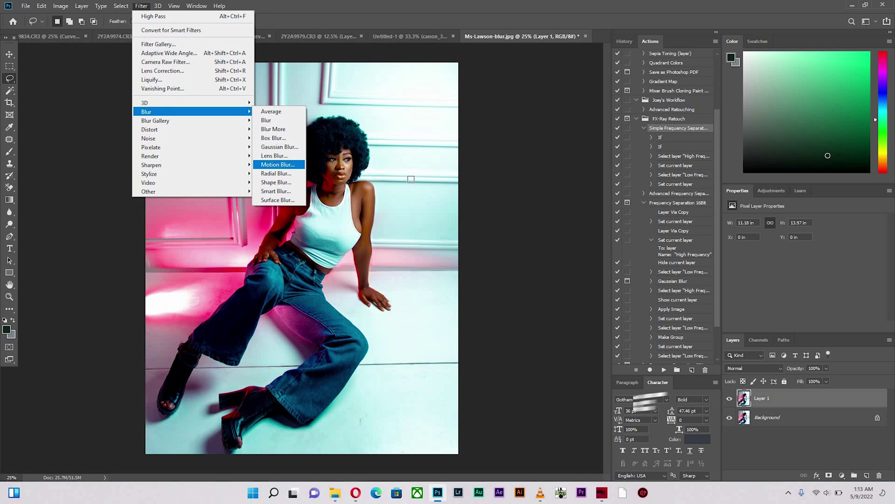
{"action": "left_click", "coordinate": [279, 164]}
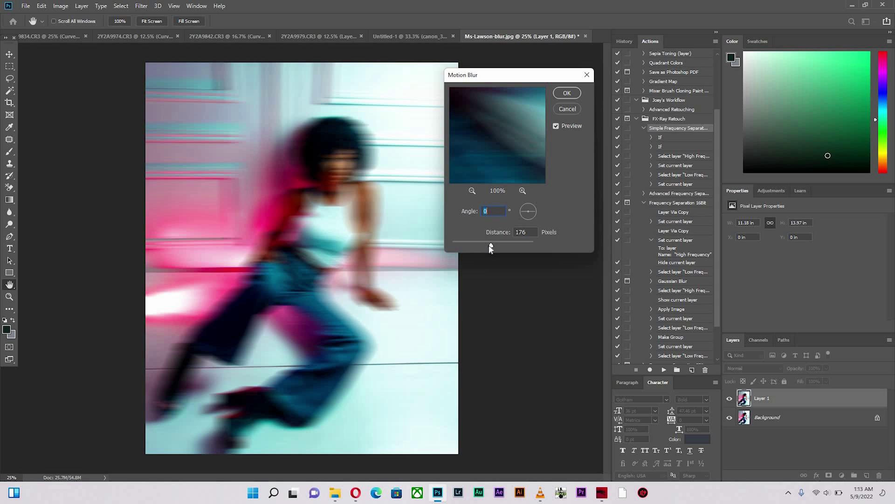
{"action": "left_click_drag", "start_coordinate": [489, 248], "coordinate": [485, 248]}
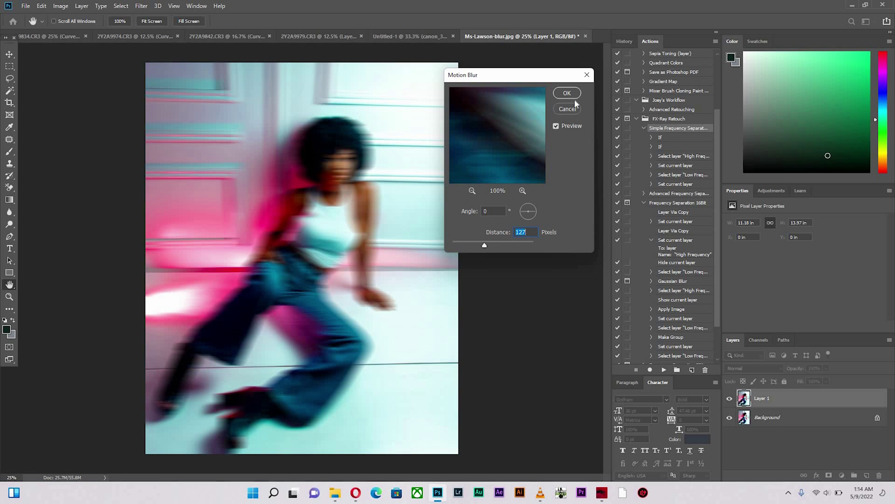
{"action": "key", "text": "Return"}
{"action": "key", "text": "l"}
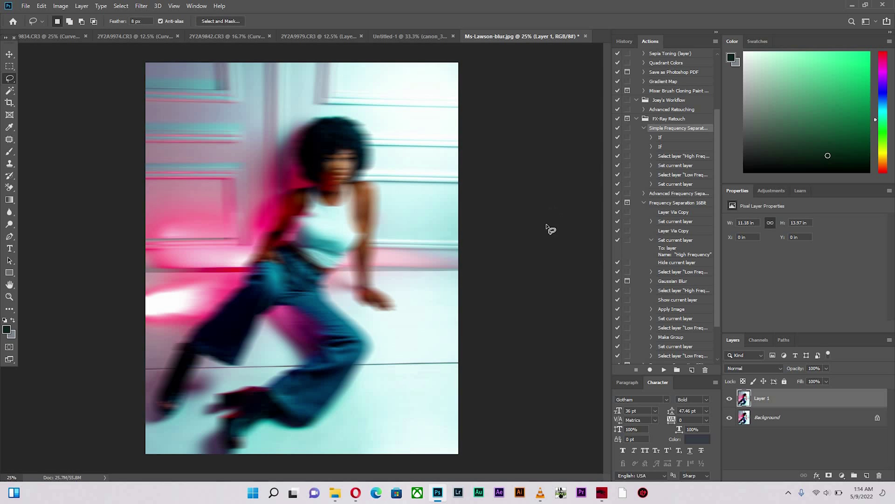
- Compare blurred Layer 1 against the original, then attach a white layer mask to Layer 1
{"action": "left_click", "coordinate": [730, 398]}
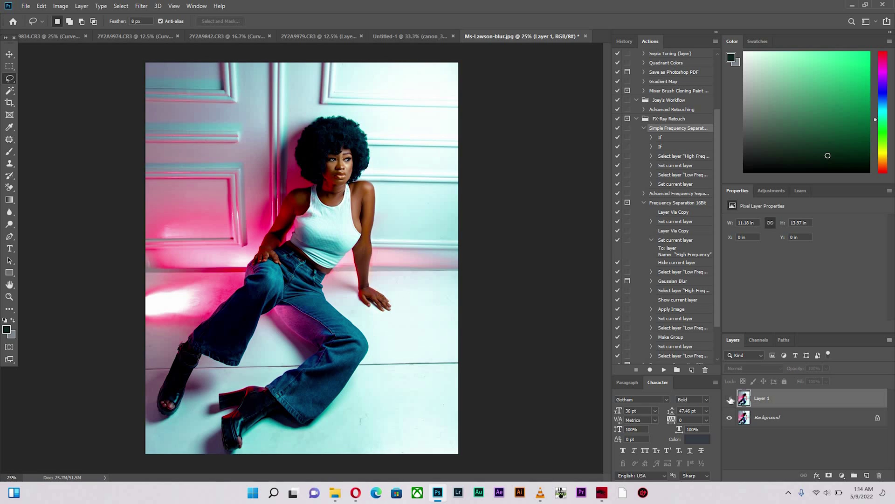
{"action": "left_click", "coordinate": [729, 399]}
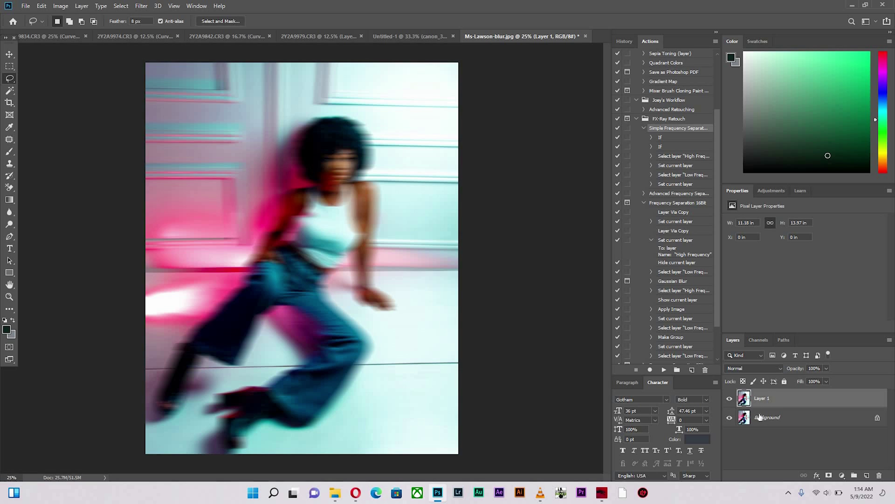
{"action": "left_click", "coordinate": [831, 474]}
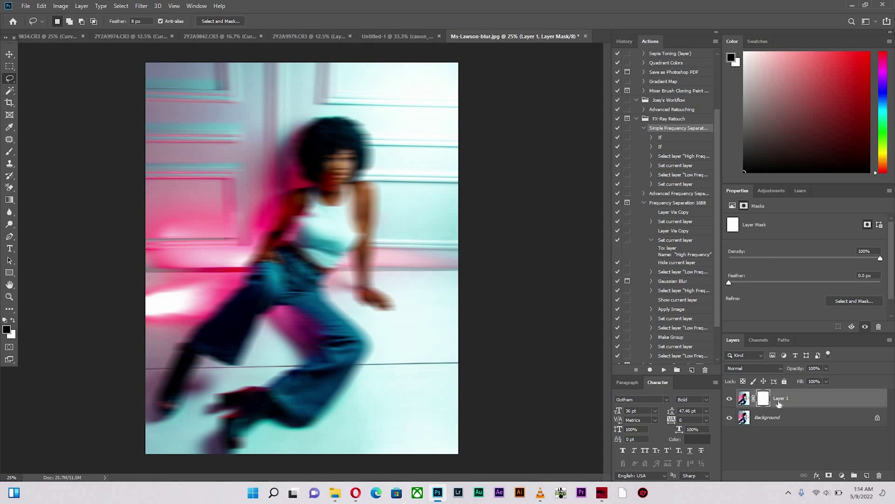
{"action": "left_click", "coordinate": [730, 398]}
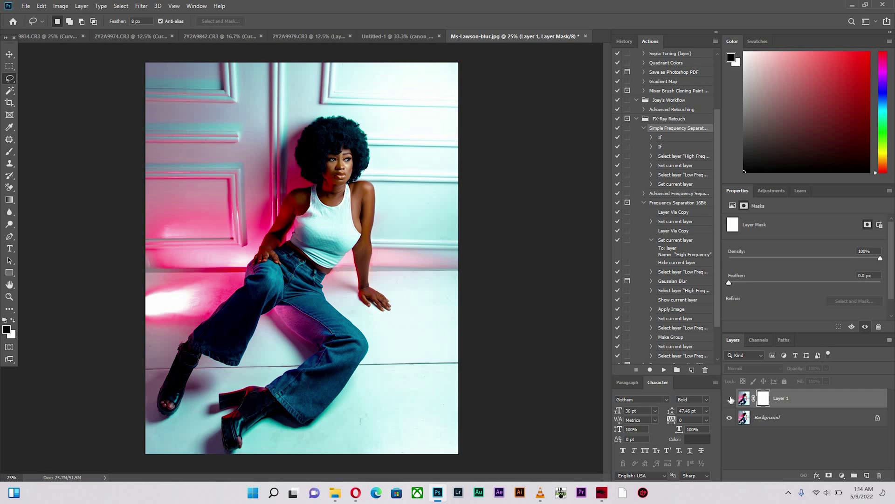
{"action": "key", "text": "ctrl+comma"}
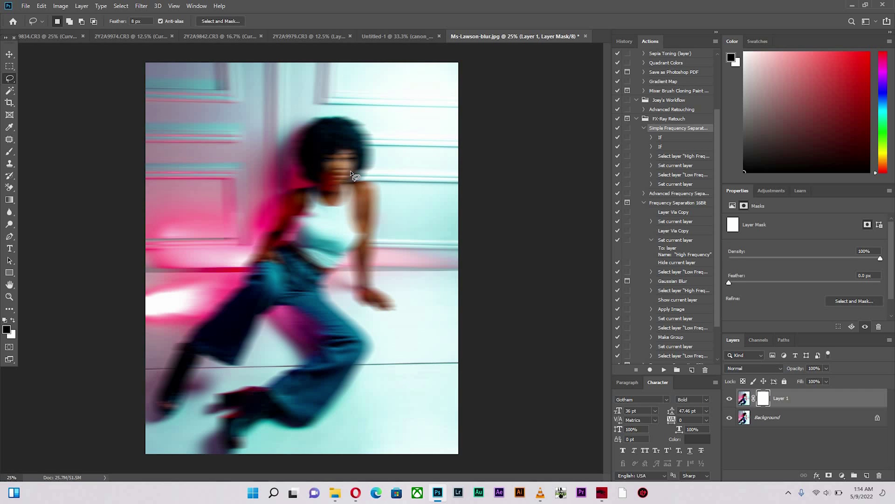
- Set the Brush tool to a 300 px tip with 0% hardness and 29% flow
{"action": "left_click", "coordinate": [8, 152]}
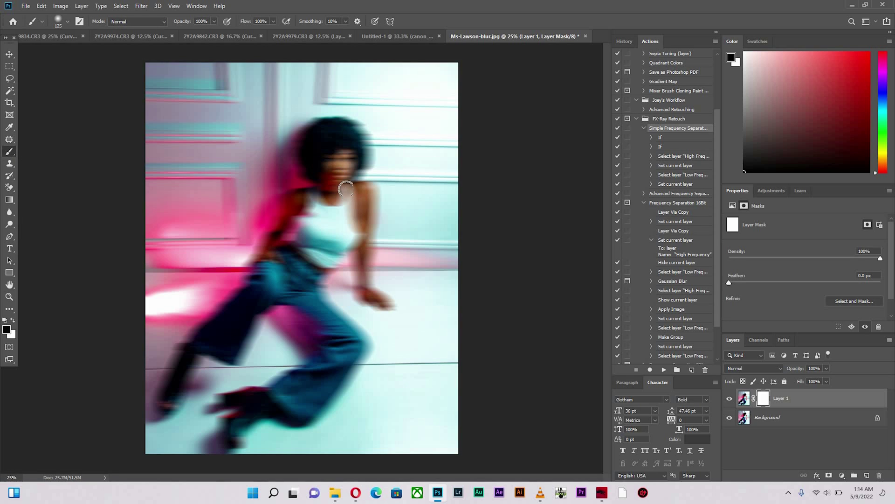
{"action": "key", "text": "bracketright"}
{"action": "key", "text": "bracketright"}
{"action": "key", "text": "bracketright"}
{"action": "key", "text": "bracketright"}
{"action": "key", "text": "bracketright"}
{"action": "left_click_drag", "start_coordinate": [244, 32], "coordinate": [238, 32]}
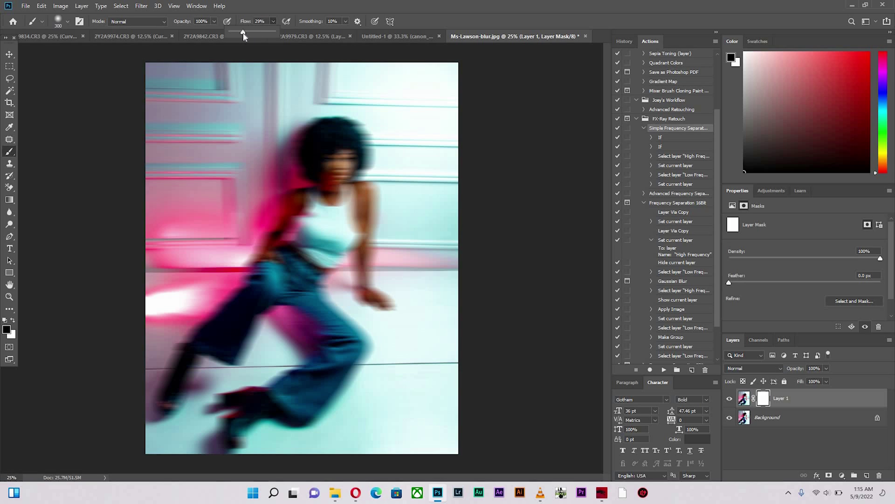
{"action": "left_click", "coordinate": [67, 21]}
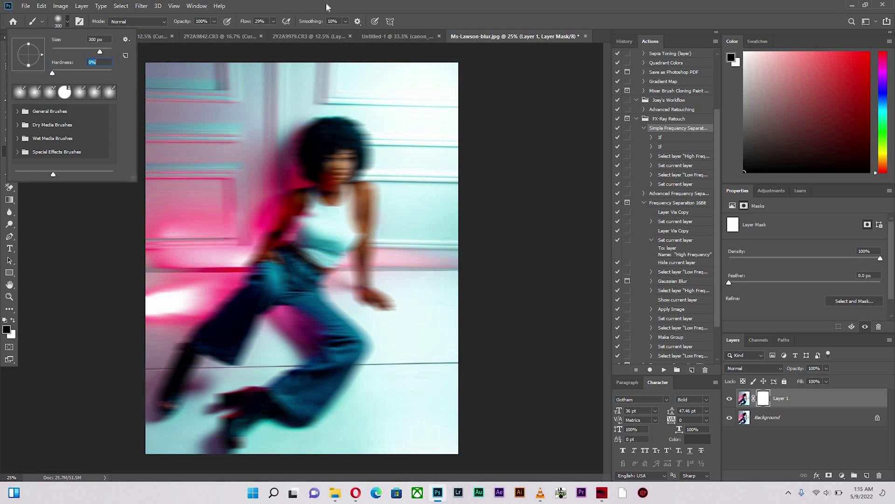
{"action": "left_click", "coordinate": [341, 141]}
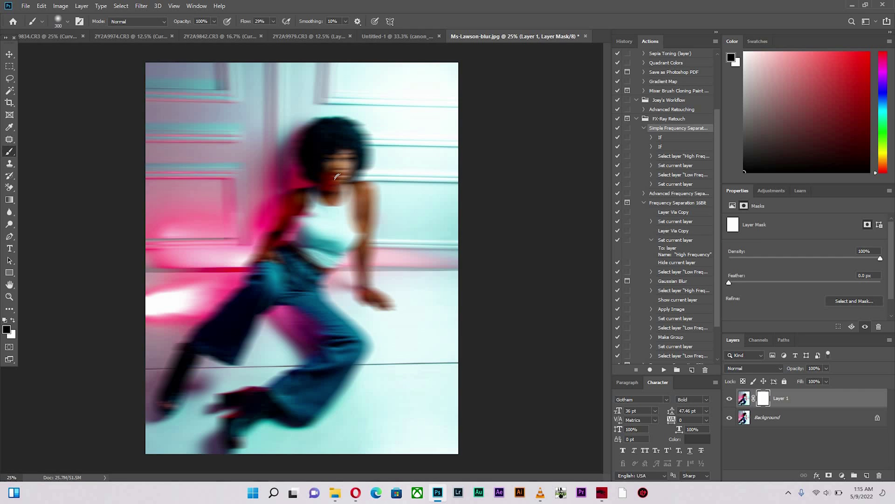
- Shrink the brush slightly and paint black on the mask over the model's face
{"action": "key", "text": "ctrl+plus"}
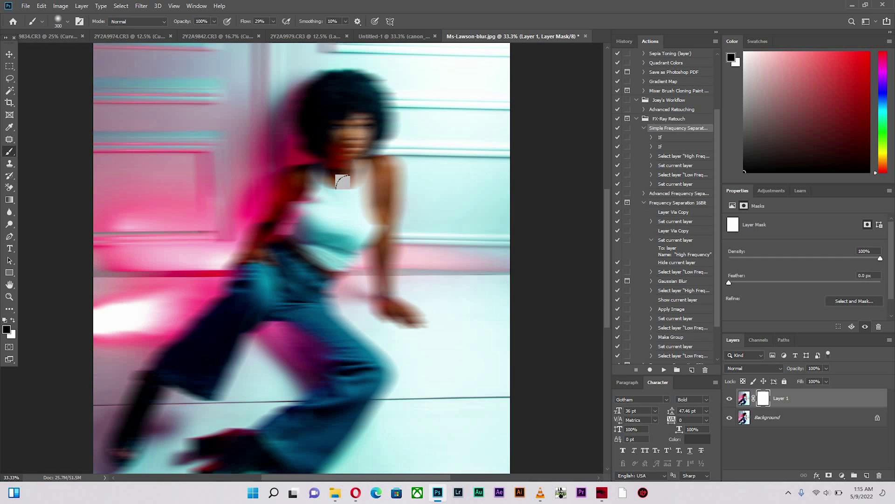
{"action": "key", "text": "ctrl+minus"}
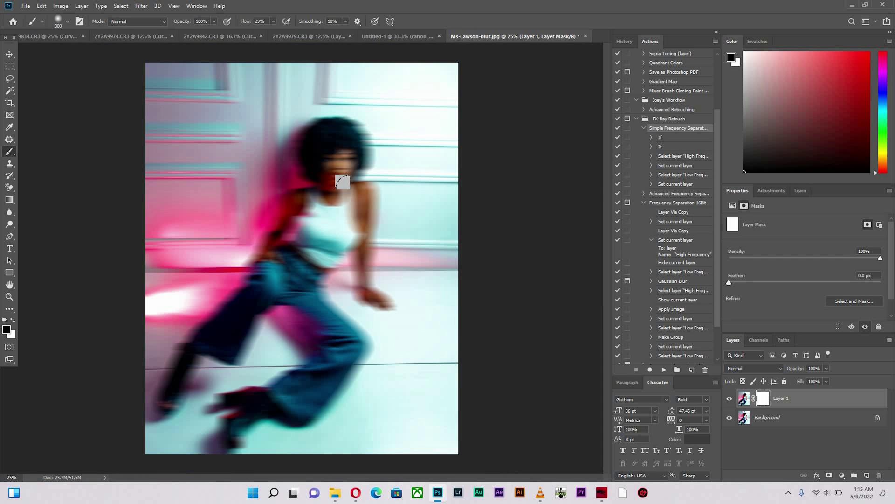
{"action": "key", "text": "ctrl+plus"}
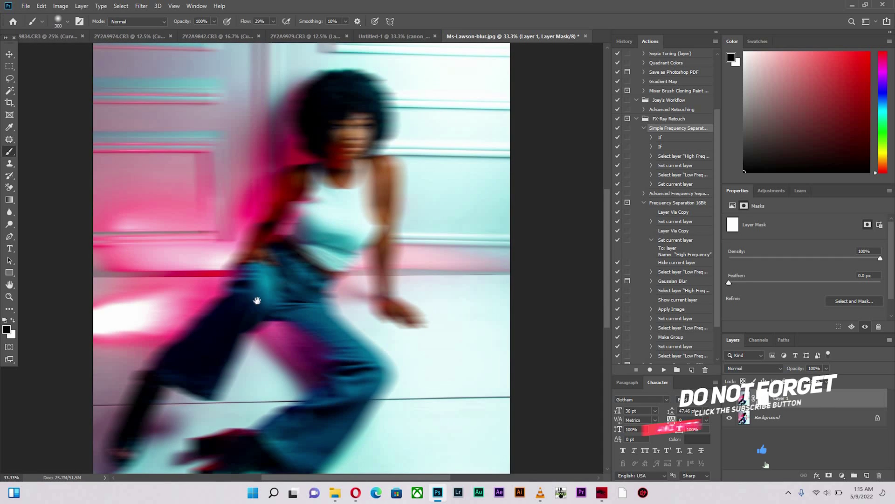
{"action": "scroll", "coordinate": [336, 214], "scroll_direction": "up", "scroll_amount": 2}
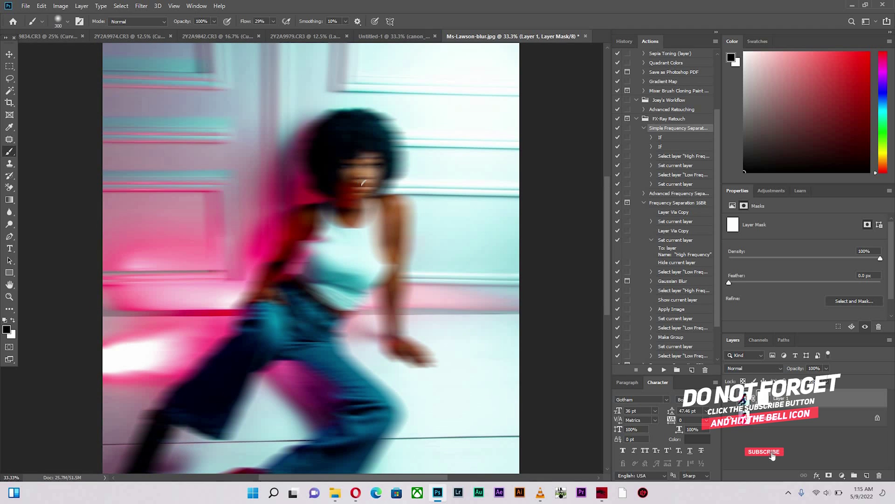
{"action": "key", "text": "bracketleft"}
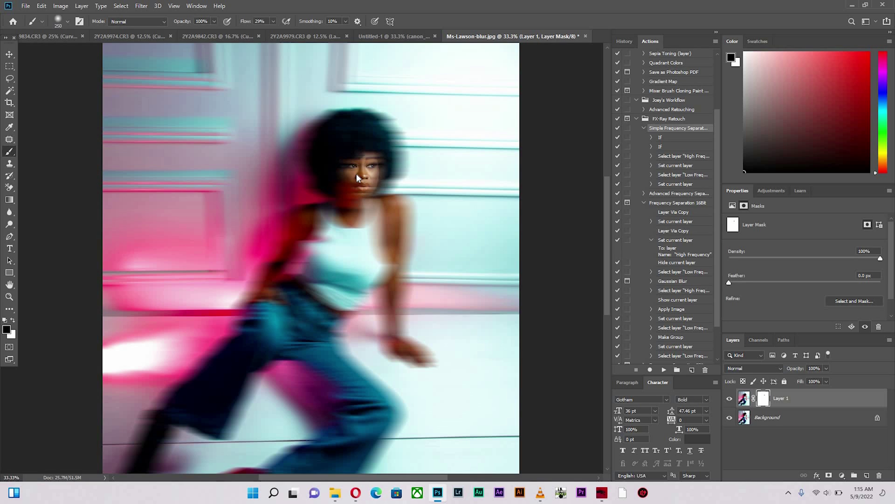
{"action": "mouse_move", "coordinate": [356, 177]}
{"action": "left_mouse_down"}
{"action": "mouse_move", "coordinate": [362, 158]}
{"action": "mouse_move", "coordinate": [341, 160]}
{"action": "mouse_move", "coordinate": [353, 185]}
{"action": "mouse_move", "coordinate": [356, 155]}
{"action": "mouse_move", "coordinate": [362, 179]}
{"action": "mouse_move", "coordinate": [363, 156]}
{"action": "mouse_move", "coordinate": [355, 181]}
{"action": "mouse_move", "coordinate": [343, 176]}
{"action": "mouse_move", "coordinate": [346, 213]}
{"action": "mouse_move", "coordinate": [327, 215]}
{"action": "mouse_move", "coordinate": [366, 205]}
{"action": "mouse_move", "coordinate": [319, 223]}
{"action": "mouse_move", "coordinate": [328, 208]}
{"action": "mouse_move", "coordinate": [303, 227]}
{"action": "mouse_move", "coordinate": [320, 209]}
{"action": "mouse_move", "coordinate": [298, 209]}
{"action": "mouse_move", "coordinate": [276, 247]}
{"action": "mouse_move", "coordinate": [287, 210]}
{"action": "mouse_move", "coordinate": [289, 223]}
{"action": "mouse_move", "coordinate": [251, 283]}
{"action": "mouse_move", "coordinate": [299, 219]}
{"action": "mouse_move", "coordinate": [256, 291]}
{"action": "mouse_move", "coordinate": [307, 208]}
{"action": "mouse_move", "coordinate": [353, 222]}
{"action": "mouse_move", "coordinate": [342, 241]}
{"action": "mouse_move", "coordinate": [349, 205]}
{"action": "mouse_move", "coordinate": [362, 198]}
{"action": "mouse_move", "coordinate": [391, 197]}
{"action": "mouse_move", "coordinate": [387, 238]}
{"action": "mouse_move", "coordinate": [377, 218]}
{"action": "mouse_move", "coordinate": [372, 238]}
{"action": "mouse_move", "coordinate": [377, 265]}
{"action": "mouse_move", "coordinate": [383, 229]}
{"action": "mouse_move", "coordinate": [386, 280]}
{"action": "left_mouse_up"}
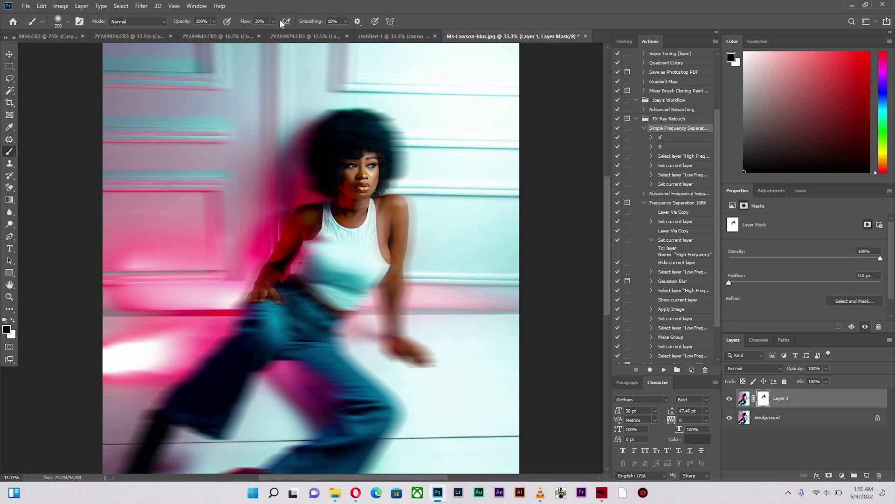
- At 65% flow, paint the right forearm, hand and jeans waist back to sharp
{"action": "key", "text": "shift+6"}
{"action": "key", "text": "shift+5"}
{"action": "mouse_move", "coordinate": [380, 308]}
{"action": "left_mouse_down"}
{"action": "mouse_move", "coordinate": [376, 276]}
{"action": "mouse_move", "coordinate": [405, 352]}
{"action": "mouse_move", "coordinate": [308, 258]}
{"action": "left_mouse_up"}
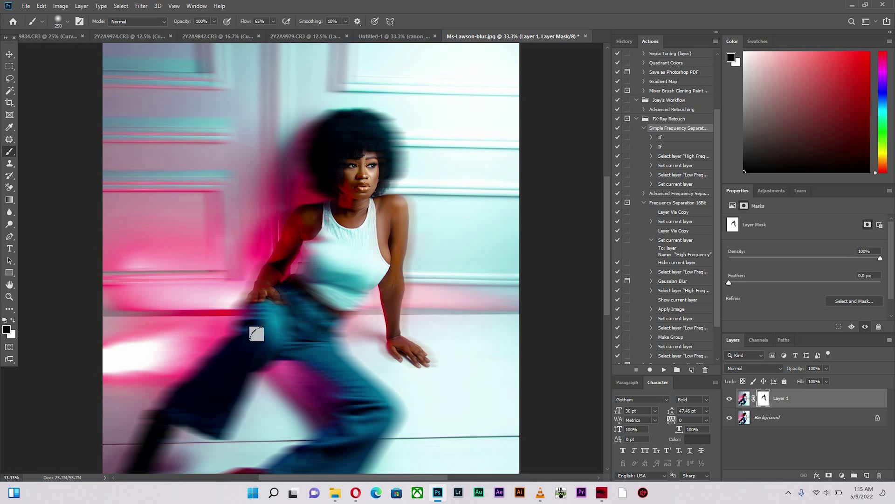
{"action": "mouse_move", "coordinate": [251, 336]}
{"action": "left_mouse_down"}
{"action": "mouse_move", "coordinate": [333, 240]}
{"action": "mouse_move", "coordinate": [311, 337]}
{"action": "mouse_move", "coordinate": [324, 215]}
{"action": "mouse_move", "coordinate": [294, 292]}
{"action": "mouse_move", "coordinate": [307, 209]}
{"action": "mouse_move", "coordinate": [291, 209]}
{"action": "mouse_move", "coordinate": [245, 311]}
{"action": "mouse_move", "coordinate": [267, 285]}
{"action": "mouse_move", "coordinate": [246, 289]}
{"action": "mouse_move", "coordinate": [236, 338]}
{"action": "mouse_move", "coordinate": [211, 364]}
{"action": "mouse_move", "coordinate": [269, 306]}
{"action": "mouse_move", "coordinate": [322, 366]}
{"action": "mouse_move", "coordinate": [274, 327]}
{"action": "mouse_move", "coordinate": [317, 412]}
{"action": "mouse_move", "coordinate": [284, 363]}
{"action": "mouse_move", "coordinate": [352, 409]}
{"action": "mouse_move", "coordinate": [319, 334]}
{"action": "mouse_move", "coordinate": [366, 399]}
{"action": "mouse_move", "coordinate": [325, 320]}
{"action": "mouse_move", "coordinate": [324, 337]}
{"action": "mouse_move", "coordinate": [380, 406]}
{"action": "mouse_move", "coordinate": [377, 421]}
{"action": "mouse_move", "coordinate": [388, 390]}
{"action": "mouse_move", "coordinate": [330, 332]}
{"action": "mouse_move", "coordinate": [343, 439]}
{"action": "left_mouse_up"}
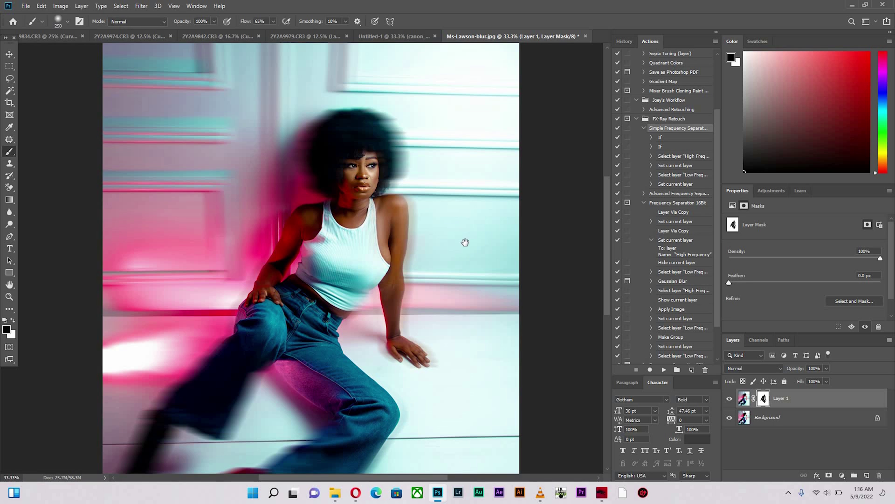
- Paint the mask over the lower jeans, boots and toes, then along the shoulder edge
{"action": "scroll", "coordinate": [464, 242], "scroll_direction": "down", "scroll_amount": 5}
{"action": "scroll", "coordinate": [463, 242], "scroll_direction": "left", "scroll_amount": 2}
{"action": "mouse_move", "coordinate": [359, 308]}
{"action": "left_mouse_down"}
{"action": "mouse_move", "coordinate": [348, 324]}
{"action": "mouse_move", "coordinate": [398, 256]}
{"action": "mouse_move", "coordinate": [323, 298]}
{"action": "mouse_move", "coordinate": [249, 317]}
{"action": "mouse_move", "coordinate": [316, 325]}
{"action": "mouse_move", "coordinate": [277, 349]}
{"action": "mouse_move", "coordinate": [273, 373]}
{"action": "mouse_move", "coordinate": [260, 362]}
{"action": "mouse_move", "coordinate": [265, 374]}
{"action": "mouse_move", "coordinate": [279, 338]}
{"action": "mouse_move", "coordinate": [342, 311]}
{"action": "left_mouse_up"}
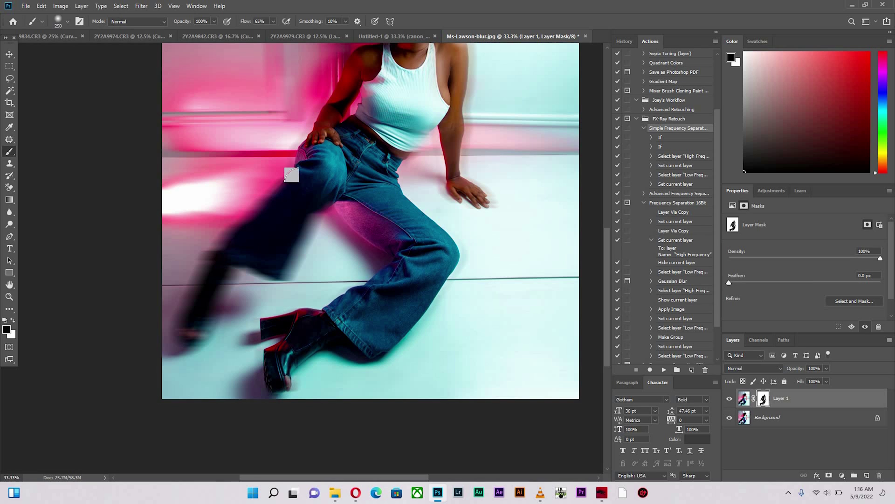
{"action": "mouse_move", "coordinate": [258, 202]}
{"action": "left_mouse_down"}
{"action": "mouse_move", "coordinate": [214, 236]}
{"action": "mouse_move", "coordinate": [189, 303]}
{"action": "left_mouse_up"}
{"action": "mouse_move", "coordinate": [299, 198]}
{"action": "left_mouse_down"}
{"action": "mouse_move", "coordinate": [285, 267]}
{"action": "mouse_move", "coordinate": [229, 254]}
{"action": "mouse_move", "coordinate": [207, 270]}
{"action": "mouse_move", "coordinate": [184, 335]}
{"action": "left_mouse_up"}
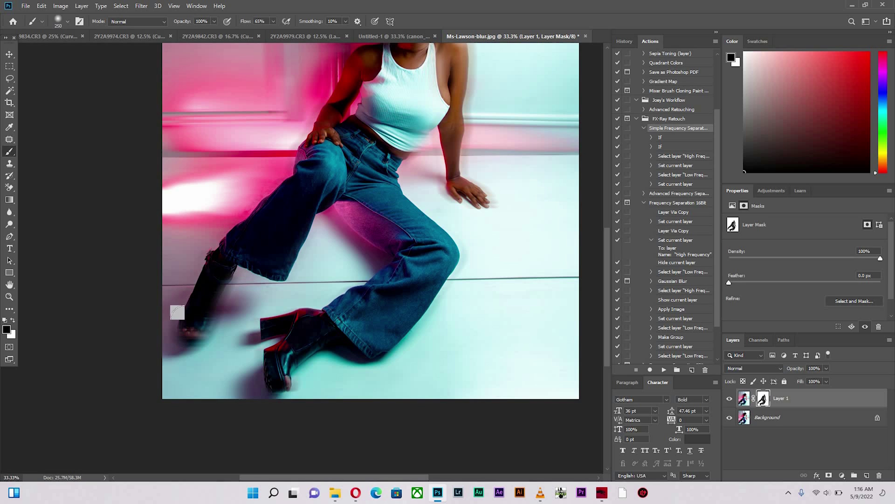
{"action": "left_click_drag", "start_coordinate": [199, 299], "coordinate": [216, 234]}
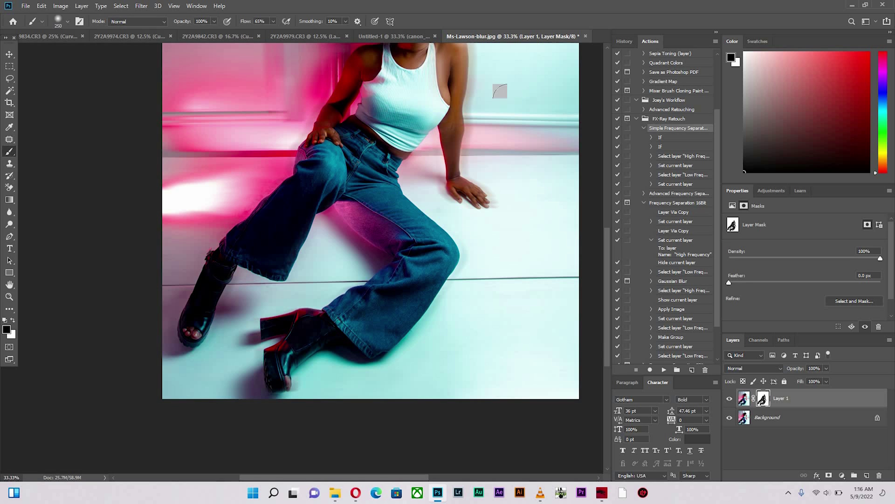
{"action": "scroll", "coordinate": [420, 242], "scroll_direction": "up", "scroll_amount": 5}
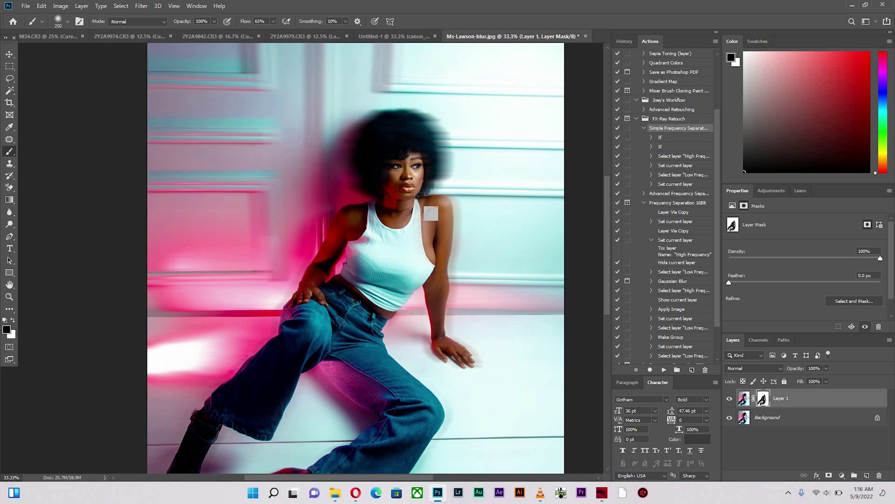
{"action": "left_click_drag", "start_coordinate": [441, 229], "coordinate": [436, 202]}
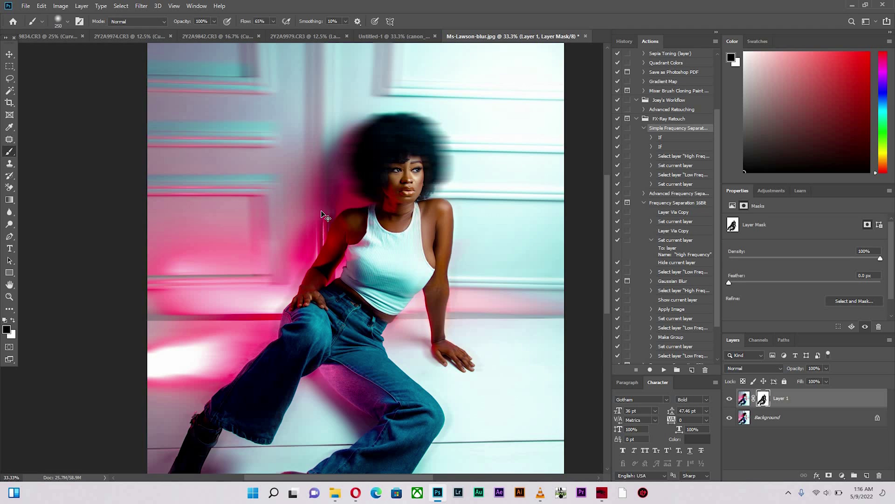
{"action": "key", "text": "ctrl+minus"}
{"action": "key", "text": "ctrl+minus"}
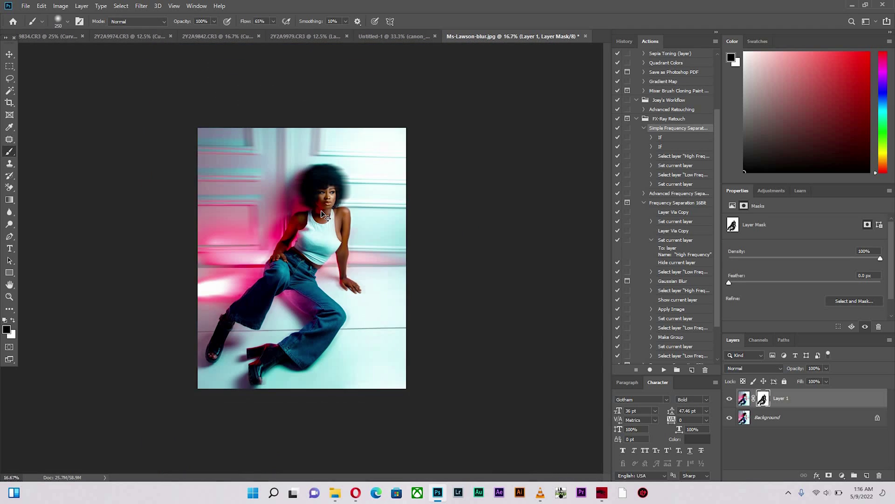
{"action": "key", "text": "ctrl+plus"}
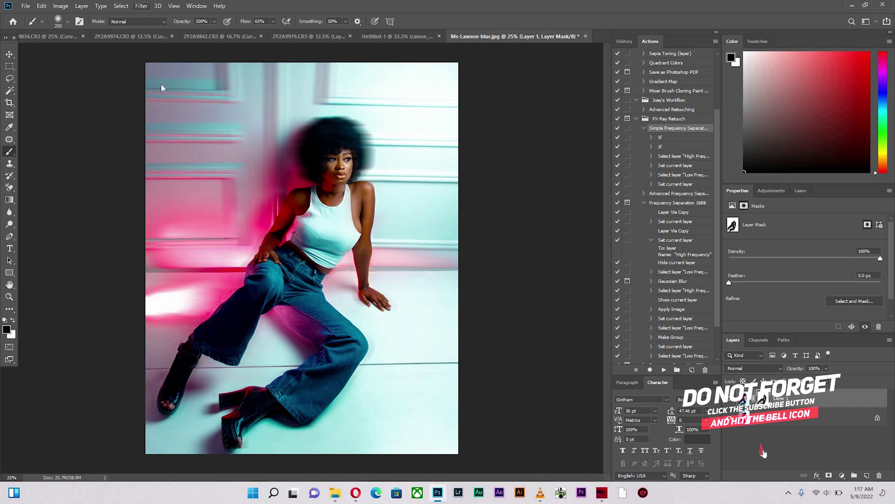
{"action": "left_click", "coordinate": [141, 6]}
{"action": "mouse_move", "coordinate": [187, 111]}
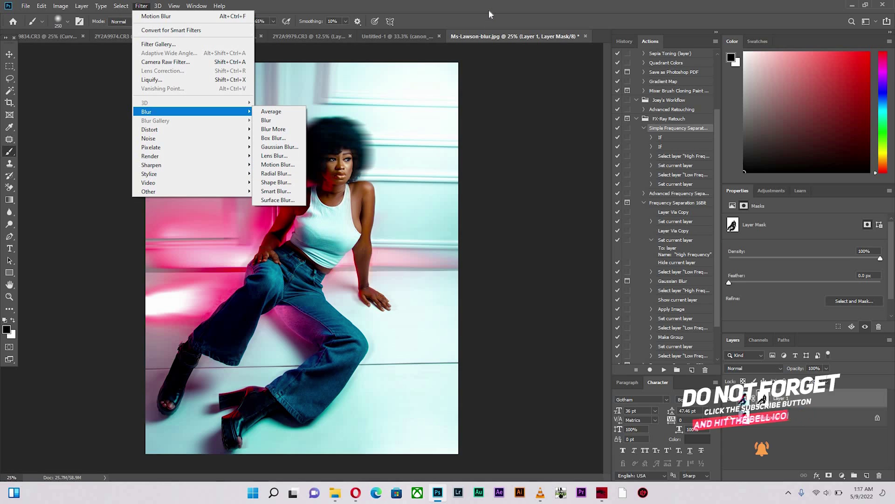
{"action": "left_click", "coordinate": [338, 160]}
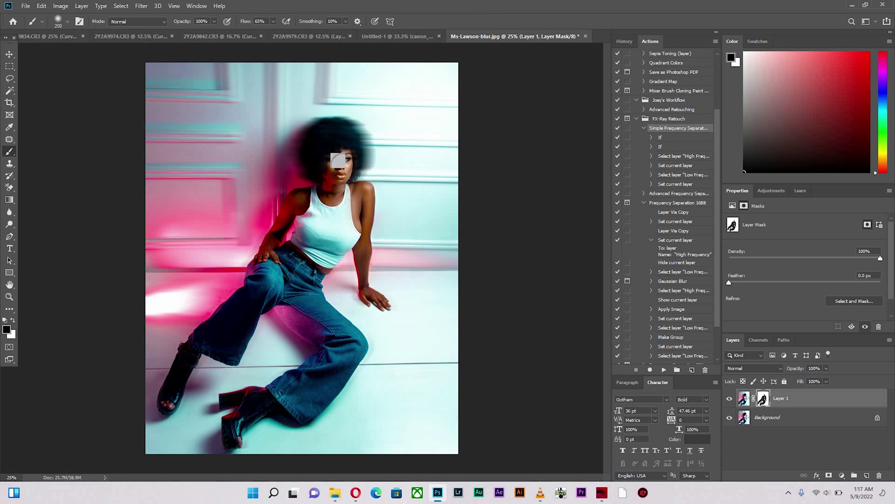